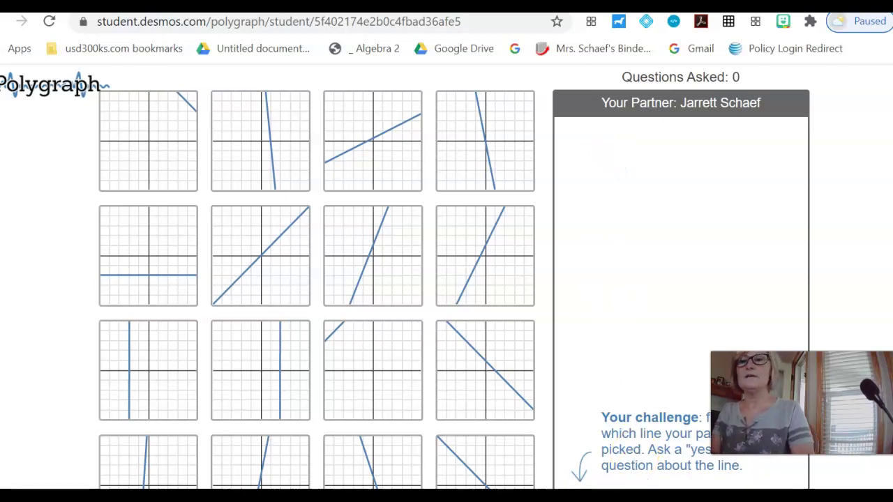
Step: Ask the partner the question "Does you line have a positive slope?"
key("Return")
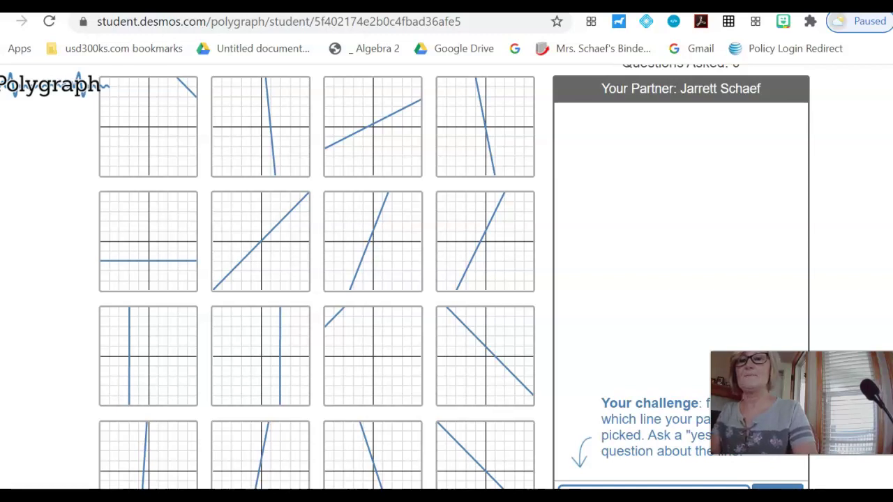
type("ve")
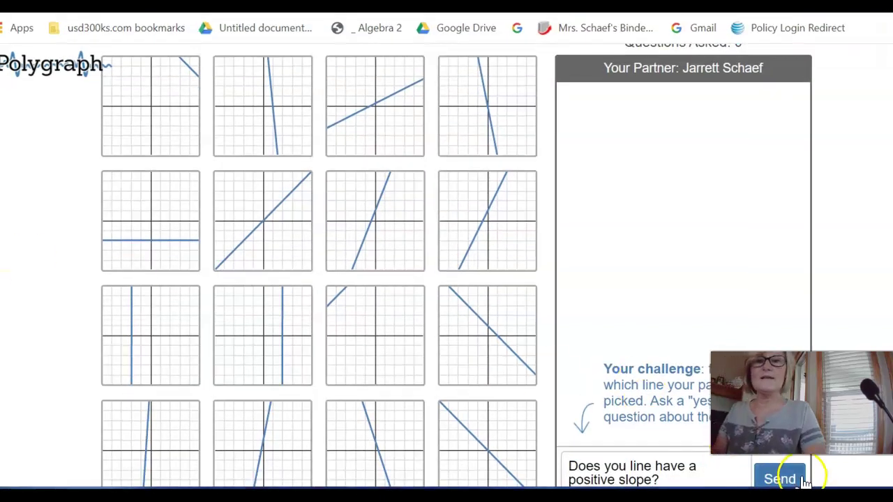
left_click(795, 481)
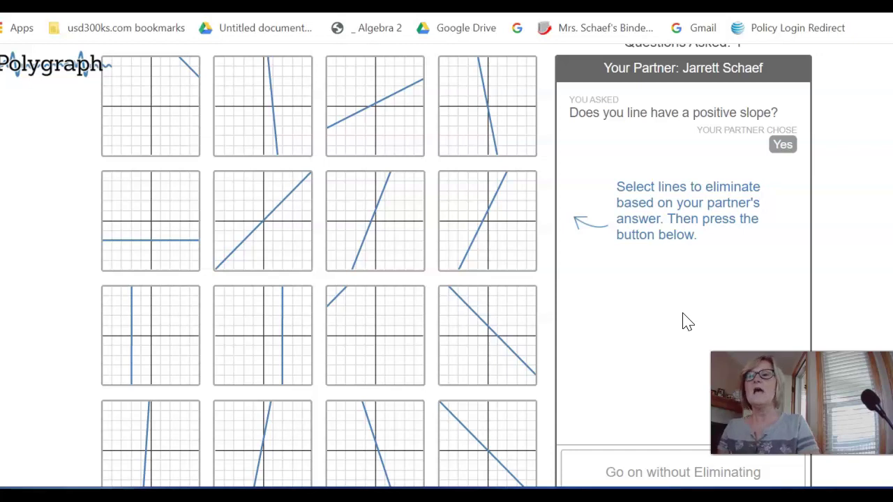
Step: Eliminate the nine graphs whose lines are falling, horizontal or vertical, keeping only those with a positive slope
left_click(165, 135)
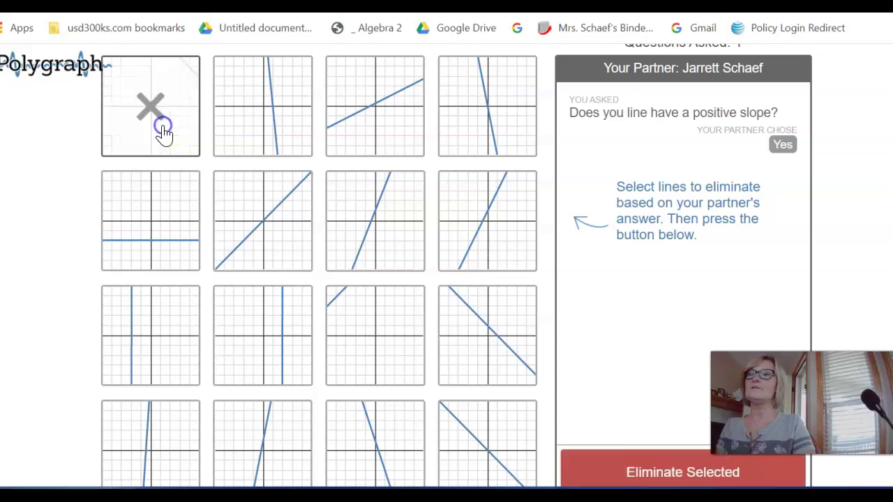
left_click(275, 134)
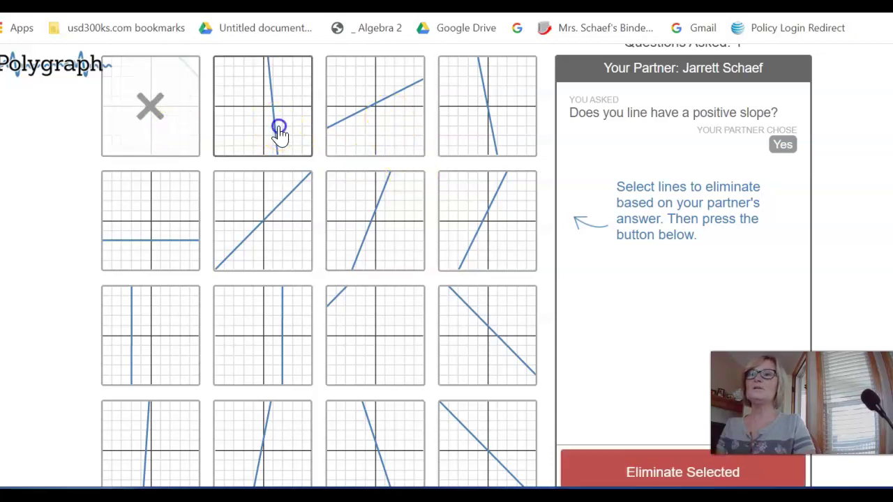
left_click(472, 122)
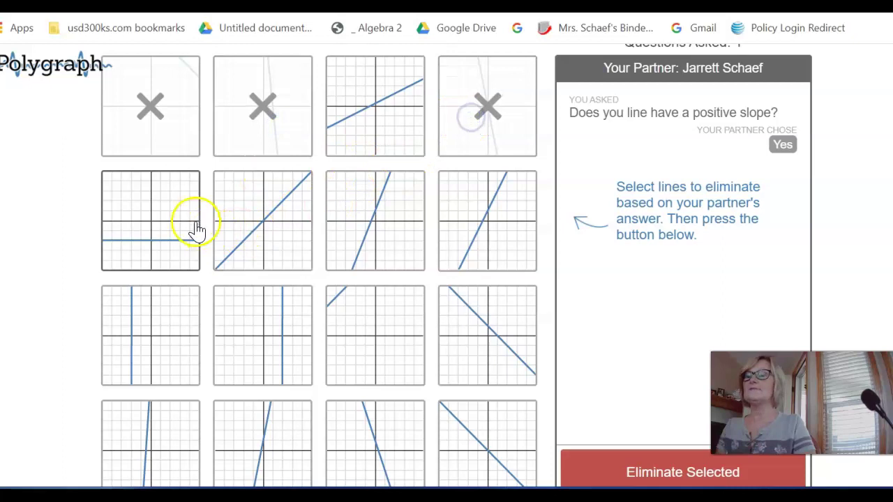
left_click(170, 230)
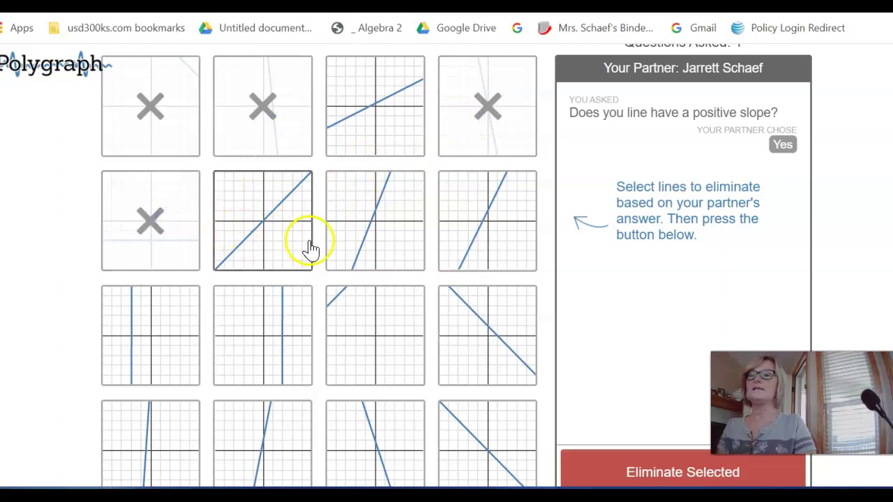
left_click(150, 346)
left_click(258, 338)
left_click(479, 353)
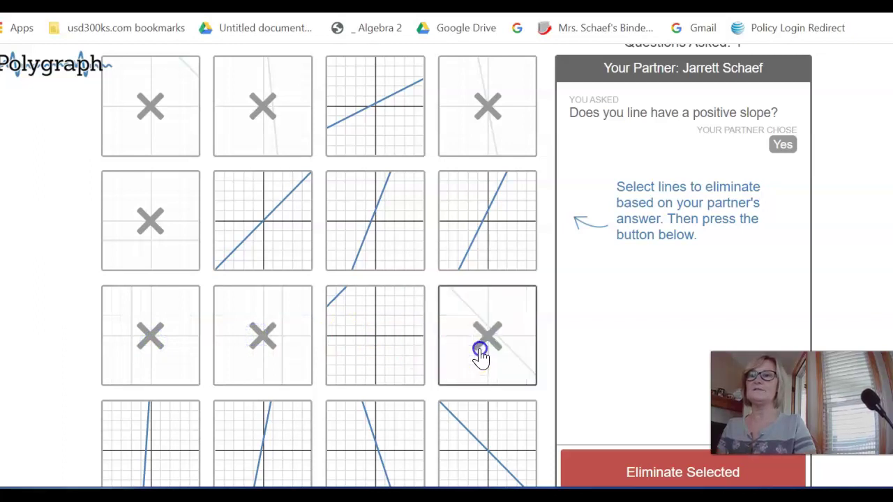
left_click(461, 445)
left_click(375, 445)
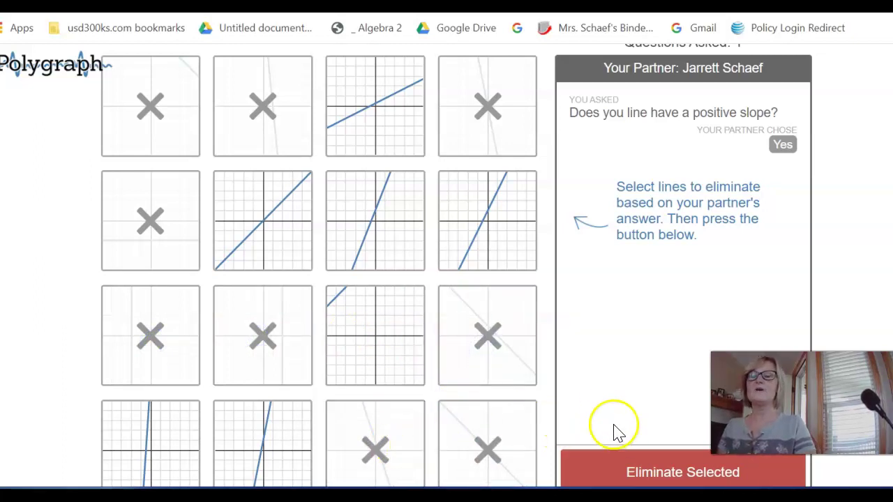
left_click(642, 475)
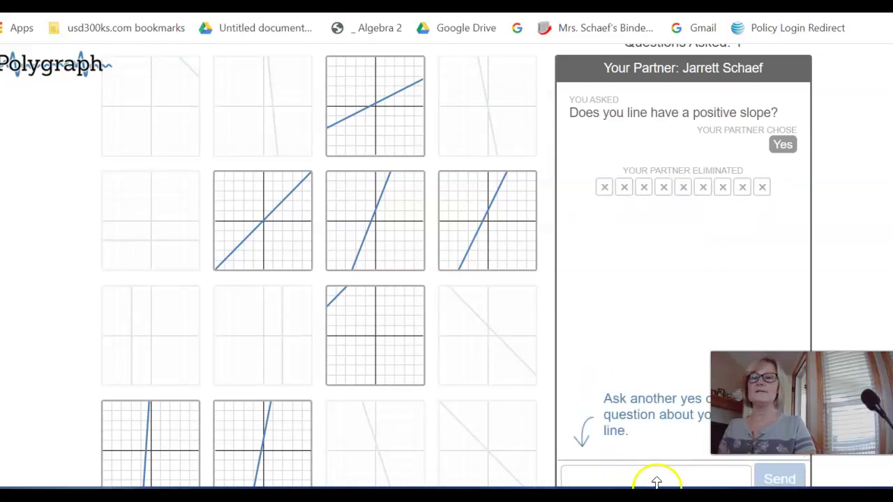
Step: Ask the partner the question "Does your graph have a positive y-intercept?"
left_click(608, 479)
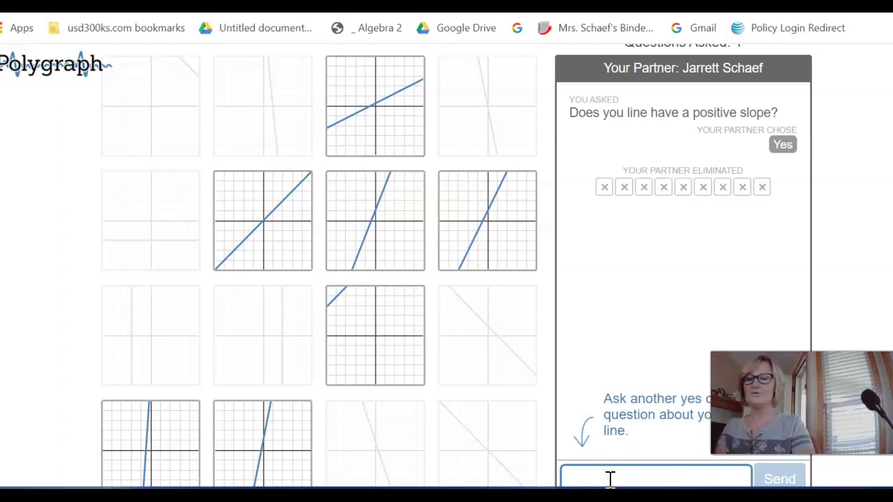
type("D")
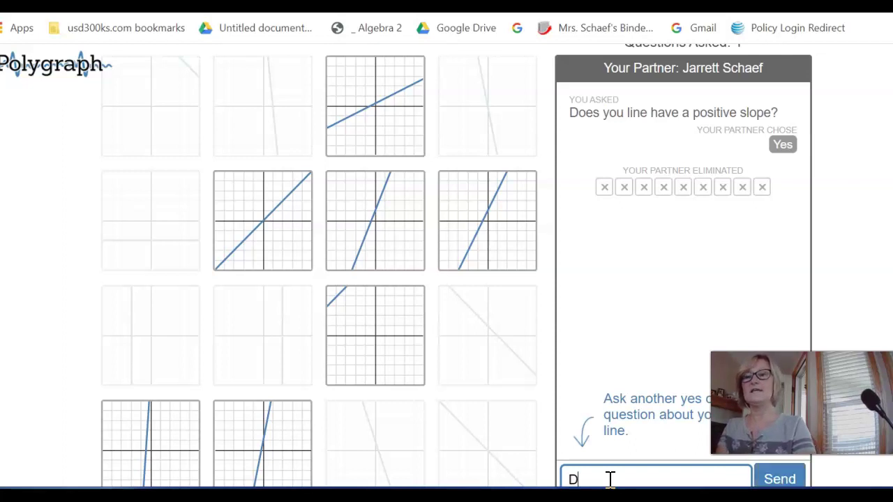
type("oes you gra")
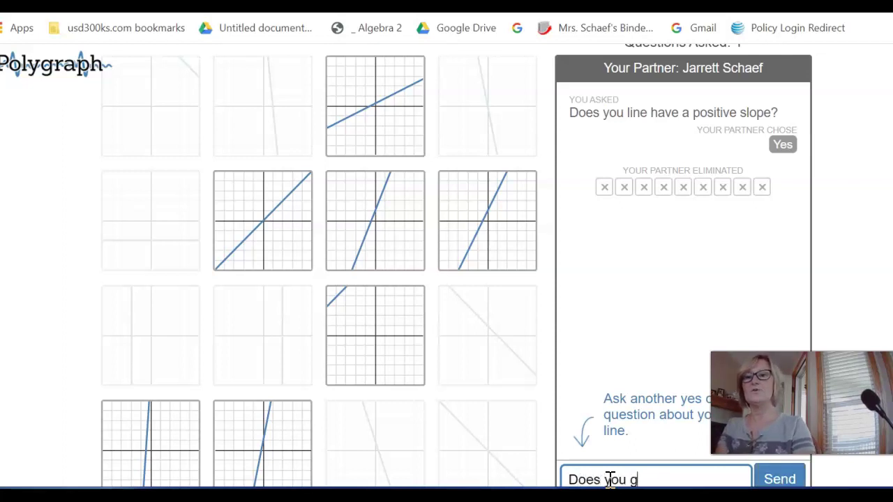
key("BackSpace")
key("BackSpace")
key("BackSpace")
key("BackSpace")
type("r grap")
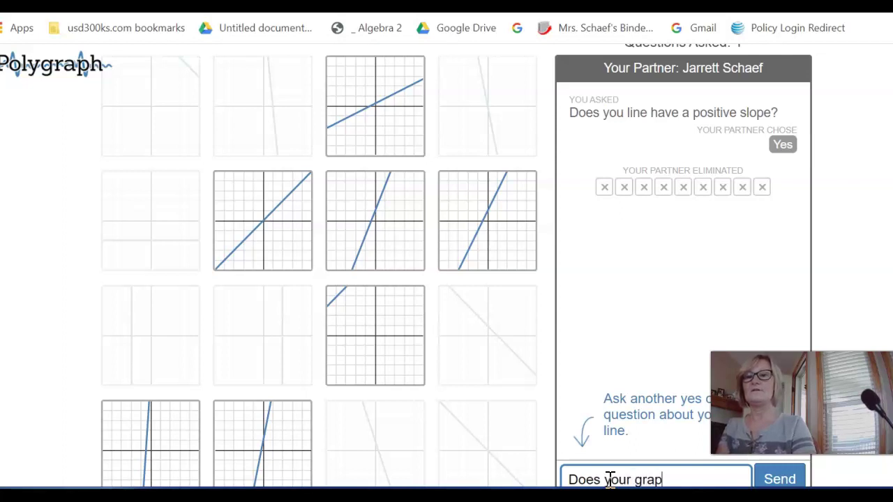
type("h have a")
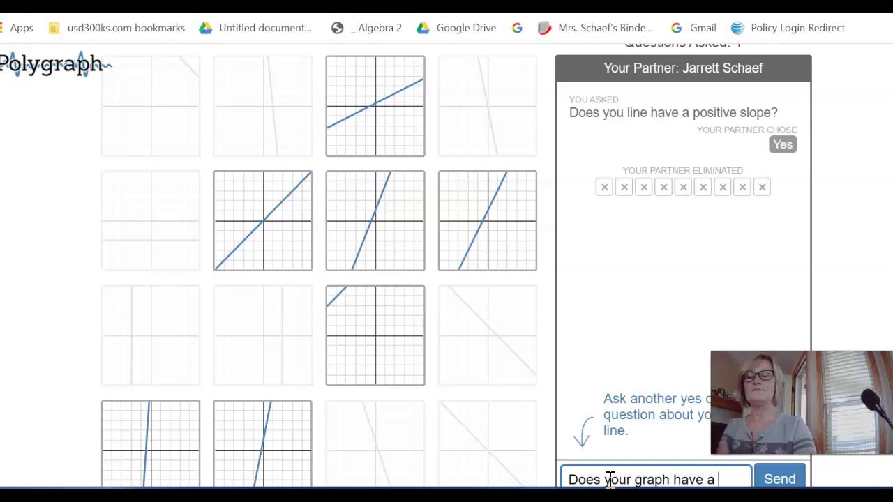
type("positive")
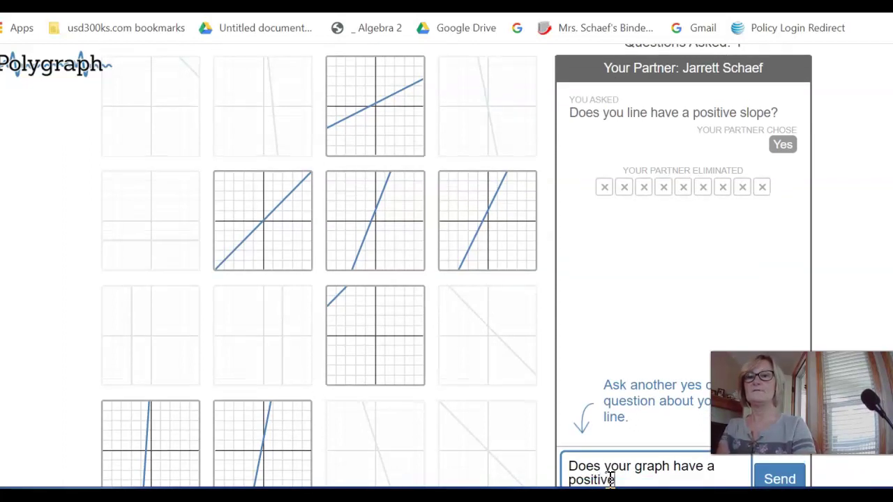
type(" y-intre")
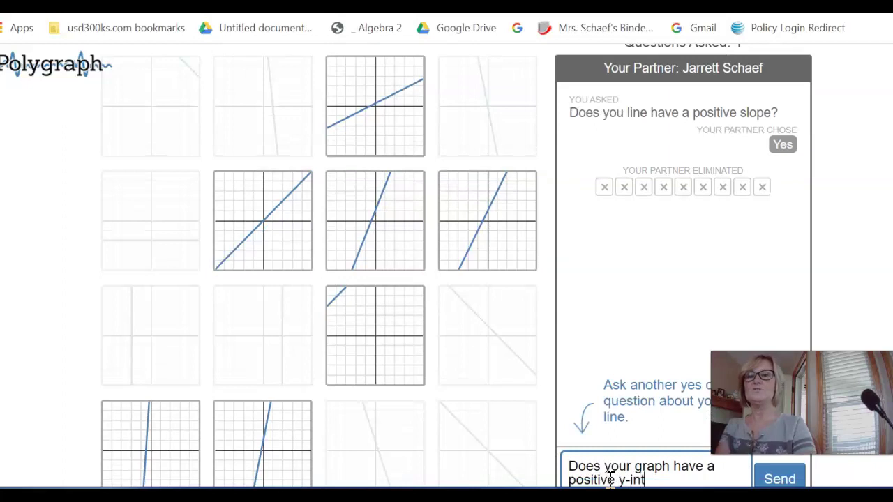
key("BackSpace")
key("BackSpace")
type("ers")
key("BackSpace")
type("cept?")
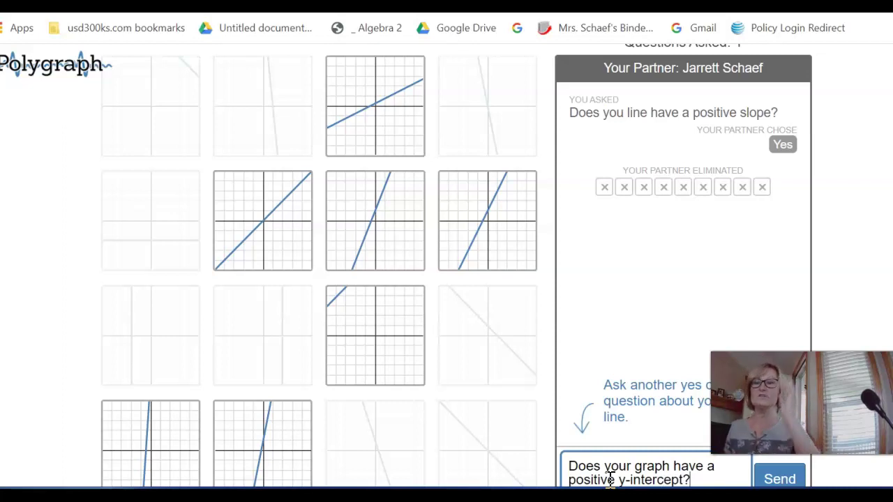
left_click(782, 479)
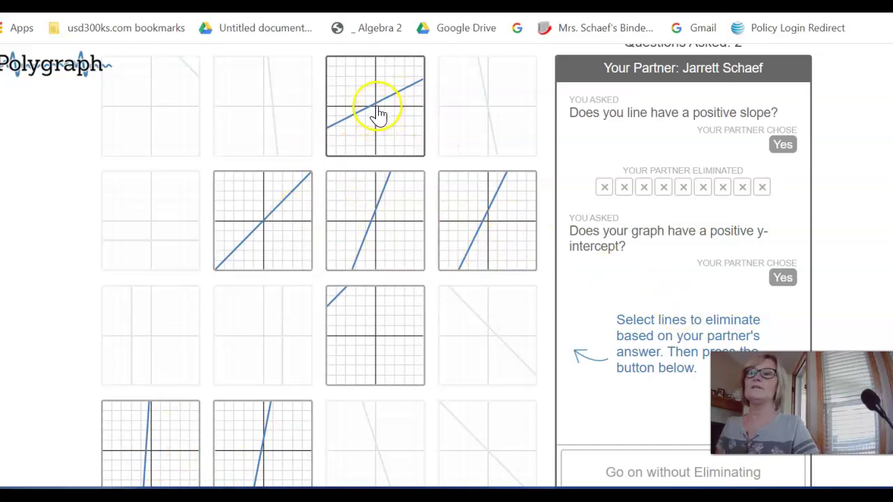
Step: Eliminate the rising line through the origin in the second row and ask the partner "Does your graph have a slope of 2?"
left_click(263, 232)
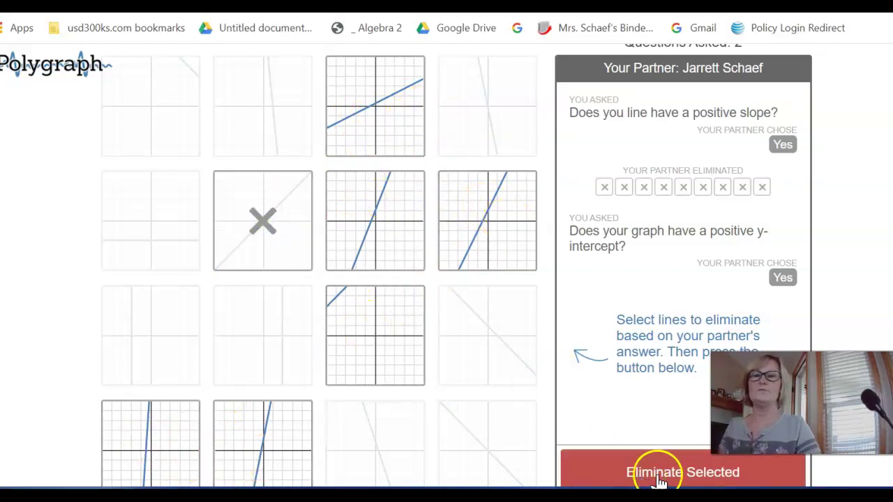
left_click(681, 467)
left_click(605, 478)
left_click(606, 477)
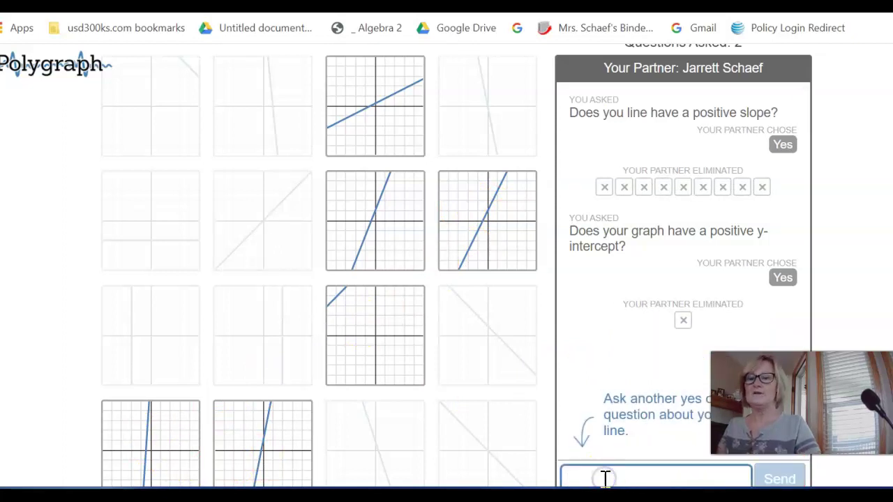
type("Does you")
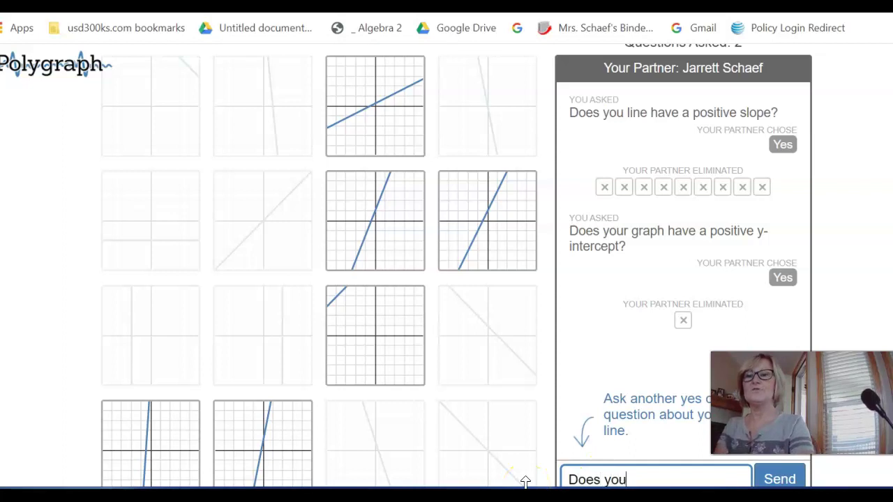
type("r grap")
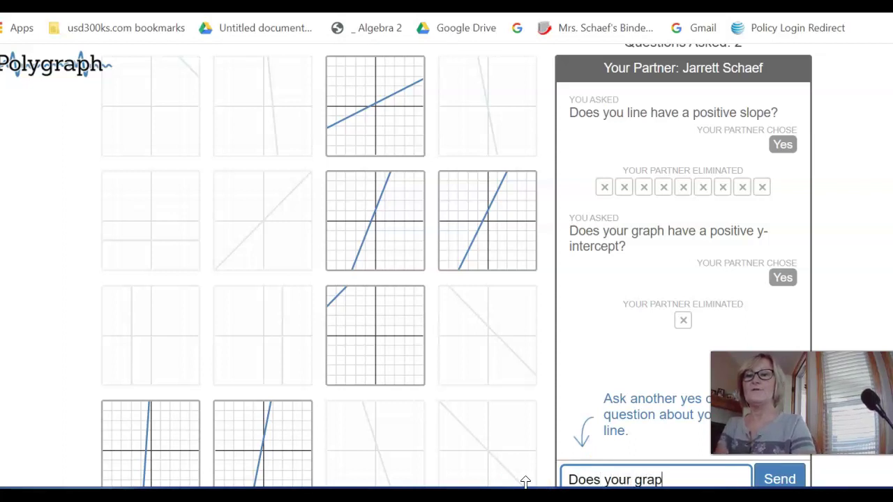
type("h have a ")
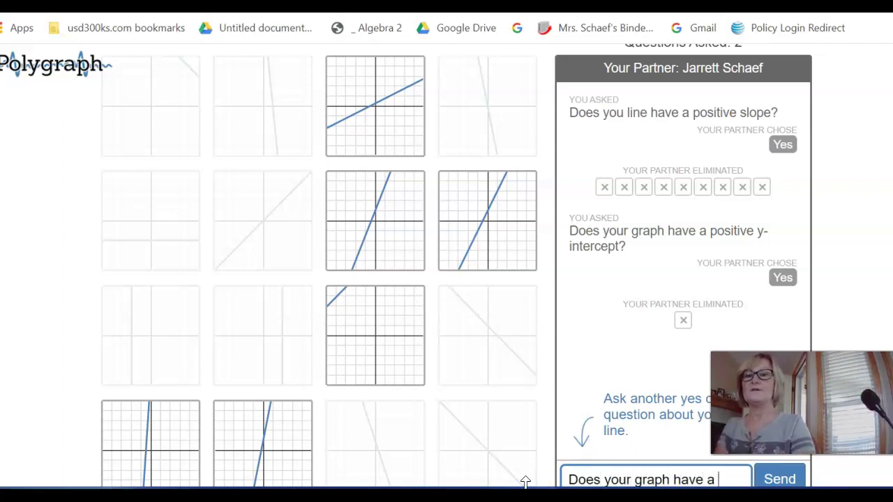
type("slope of ")
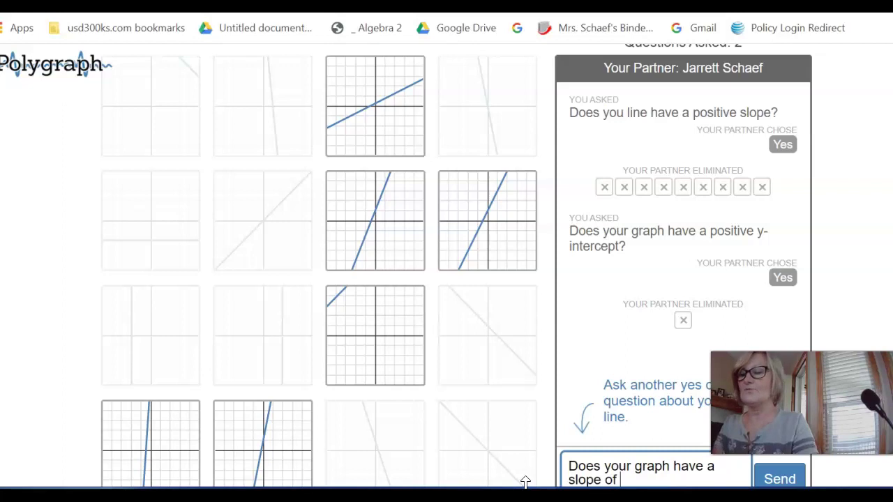
type("2?")
key("Return")
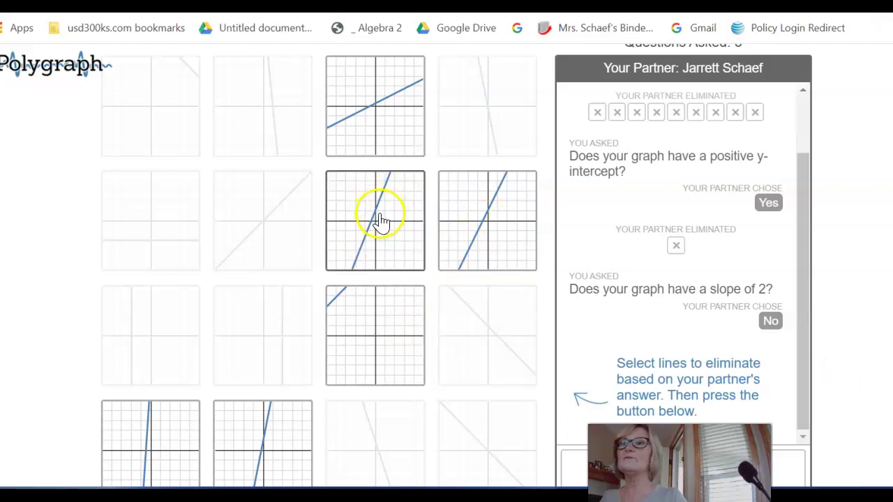
Step: Eliminate the line with slope 2 in the second row's fourth graph and ask "Does your graph have y-intercept of 1?"
left_click(504, 207)
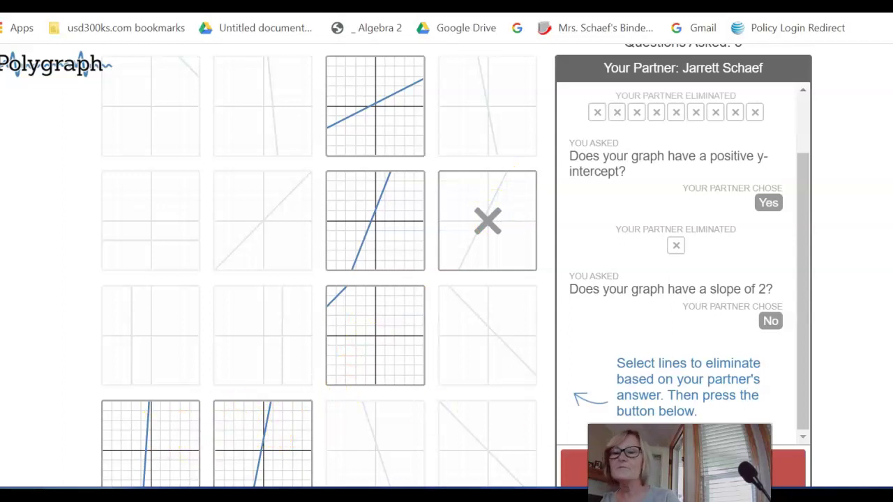
left_click(664, 454)
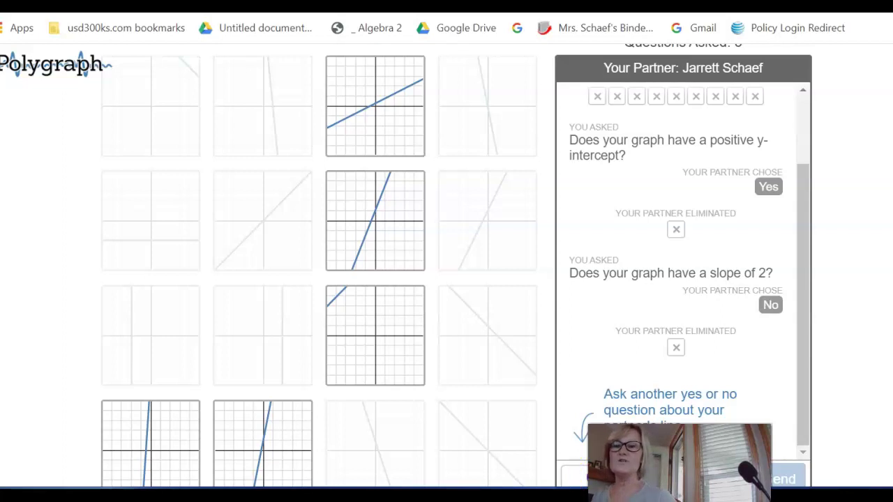
type("Do")
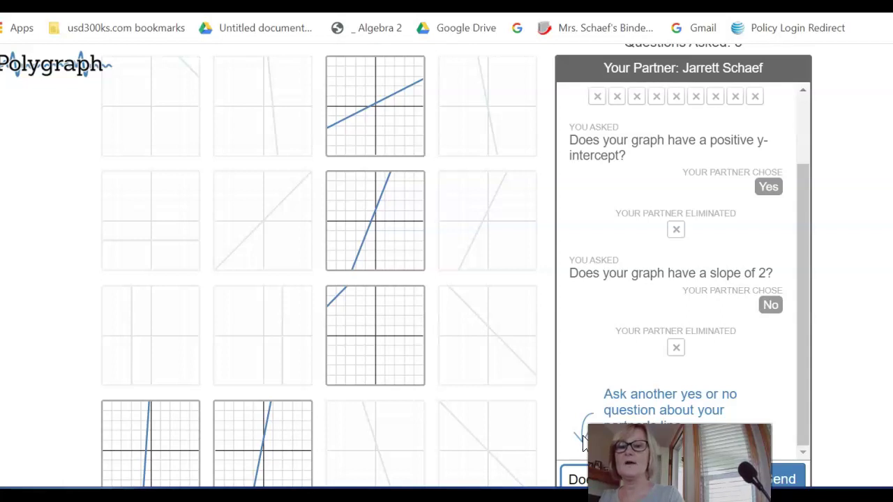
type("inte")
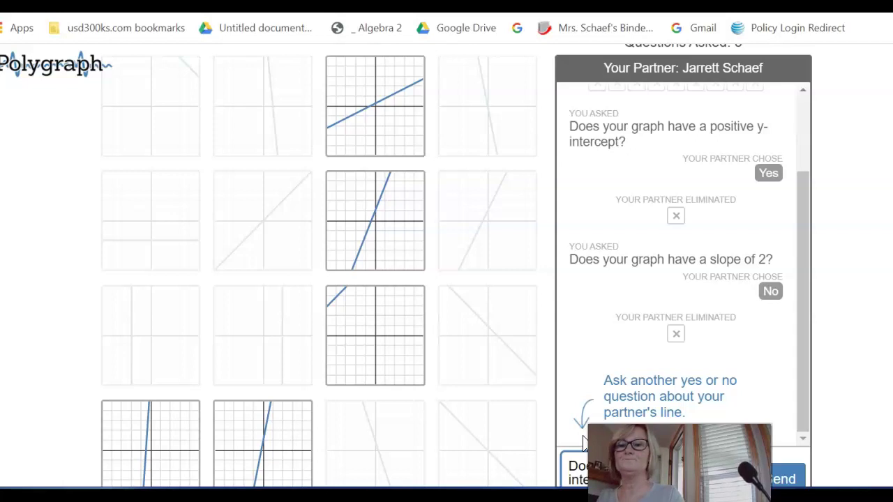
left_click(781, 479)
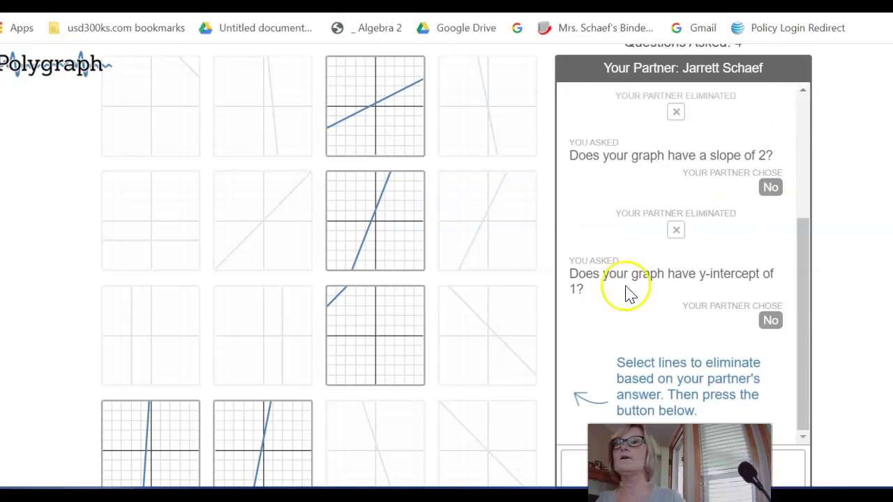
Step: Eliminate the two graphs with a y-intercept of 1: the third in the second row and the second in the fourth row
left_click(404, 227)
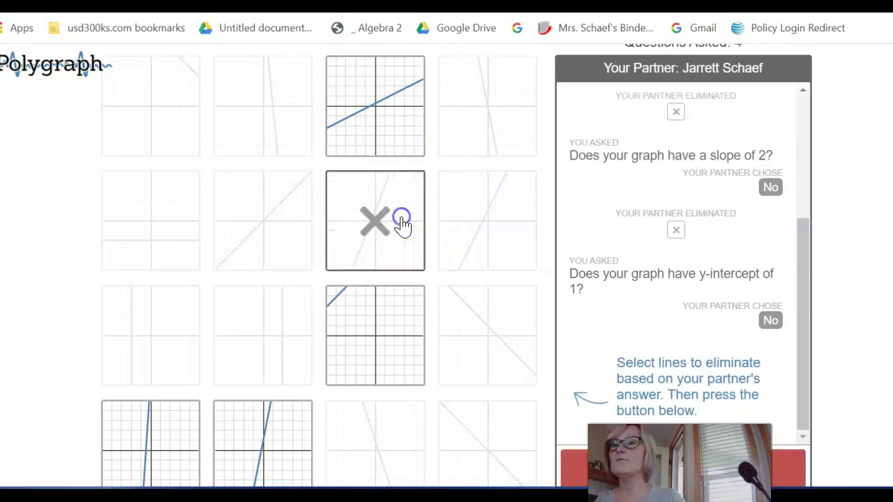
left_click(279, 455)
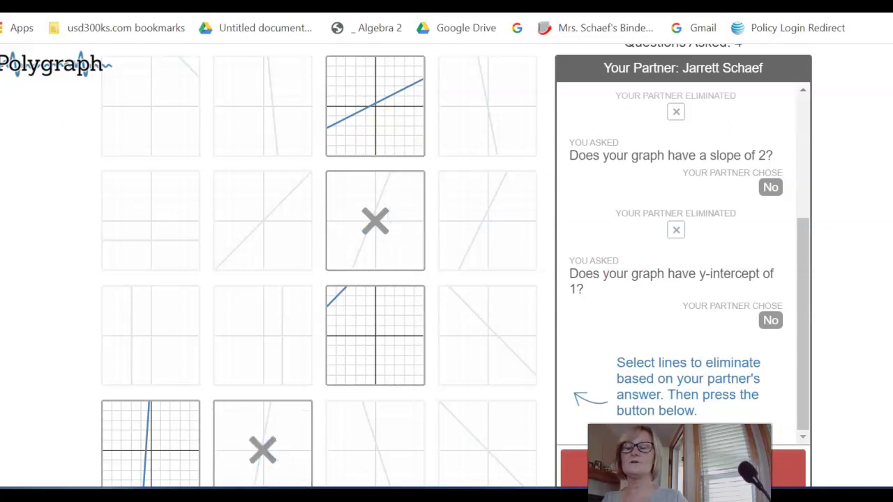
left_click(683, 469)
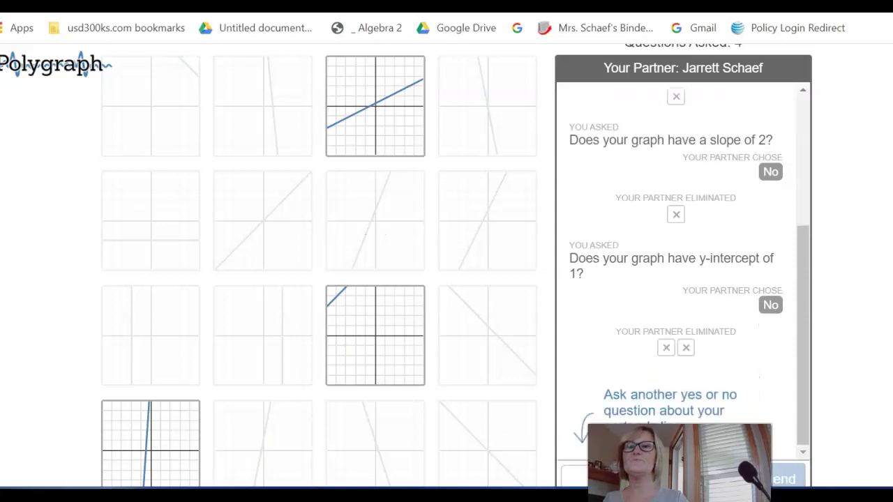
Step: Ask the partner the question "Does your graph have a slope of 1?"
type("Doe")
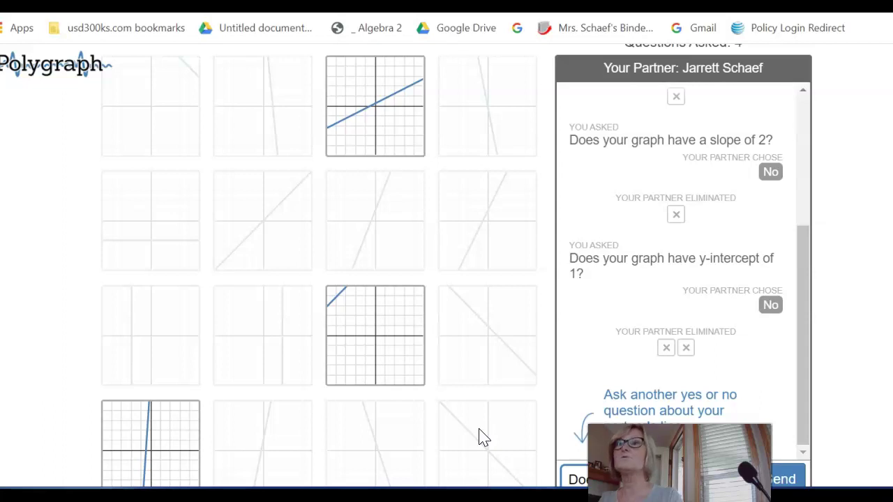
type("slo")
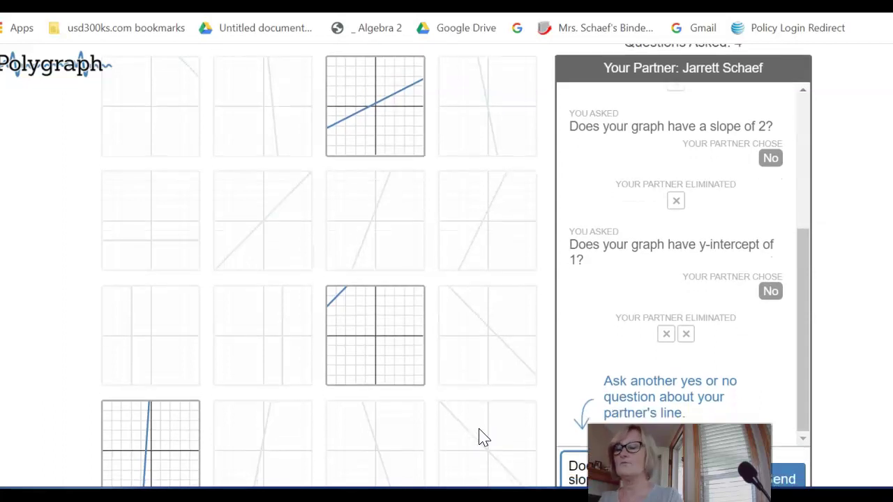
left_click(780, 480)
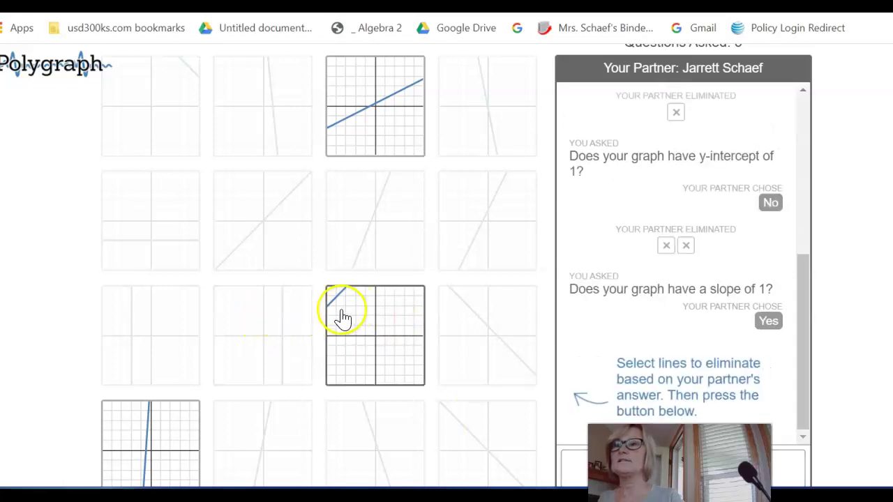
Step: Eliminate the third graph in the first row and the first in the fourth row, and open the round's review
left_click(374, 84)
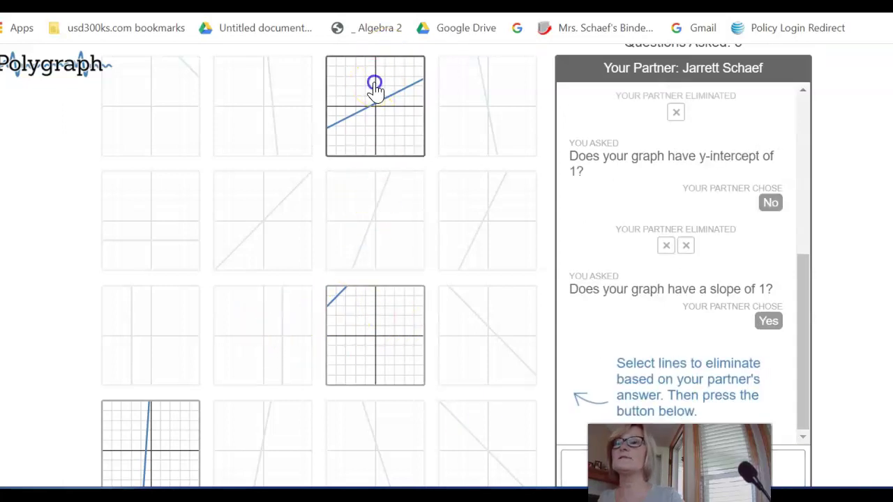
left_click(132, 447)
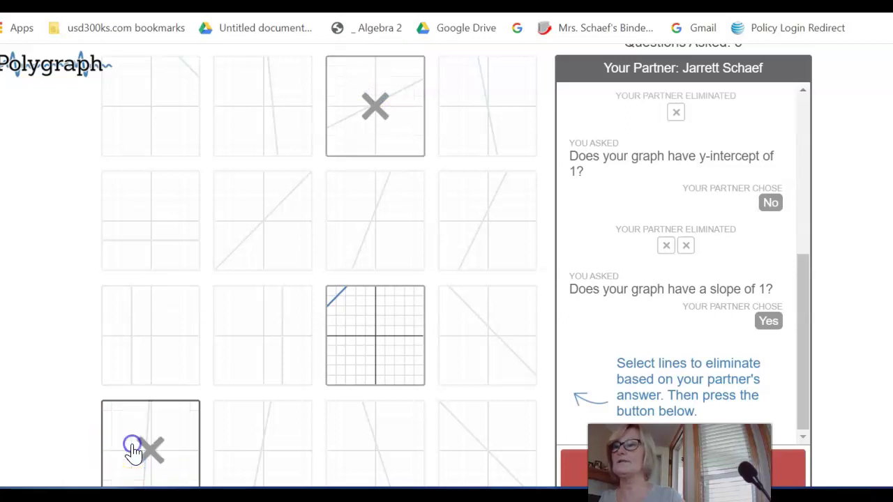
left_click(683, 469)
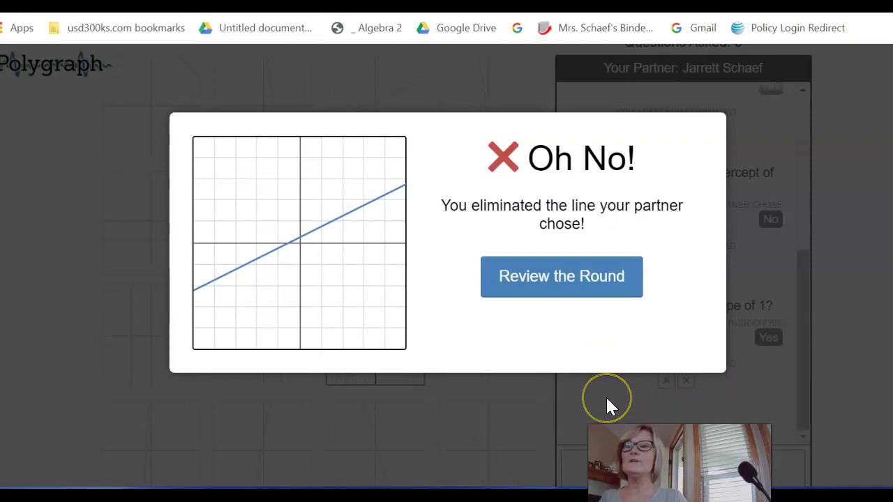
left_click(560, 282)
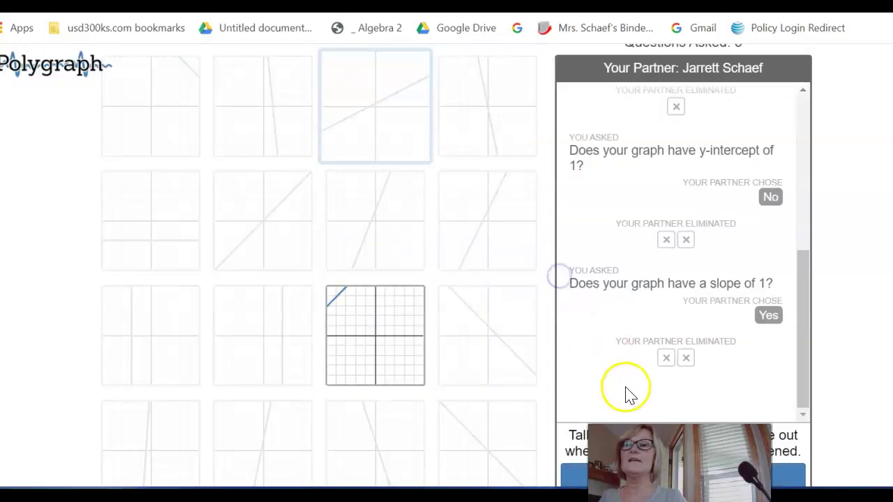